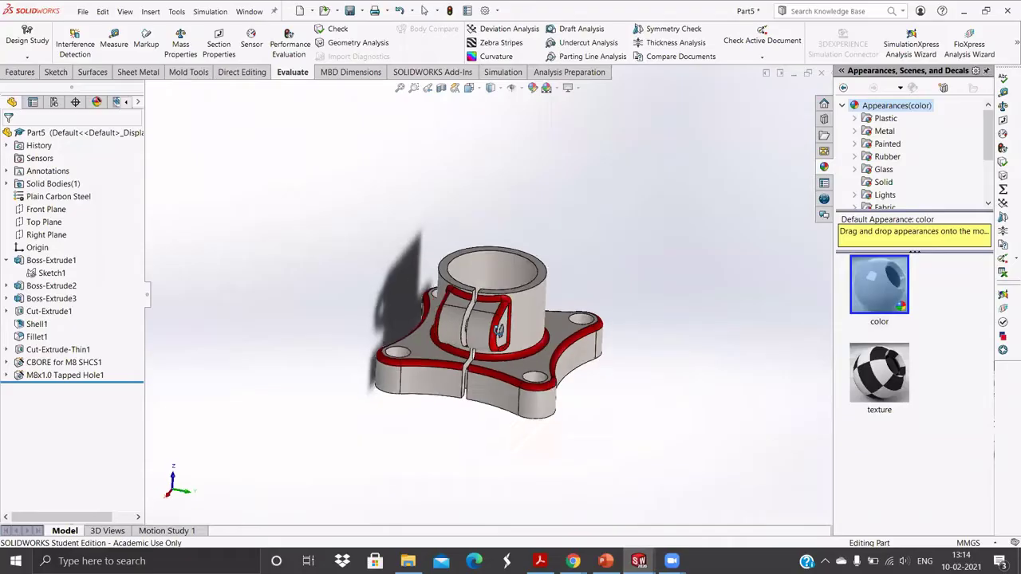
Create a new Static simulation study named 'model mania 2021' for the flange part
{"action": "middle_click_drag", "start_coordinate": [463, 303], "coordinate": [482, 343]}
{"action": "scroll", "coordinate": [473, 304], "scroll_direction": "up", "scroll_amount": 2}
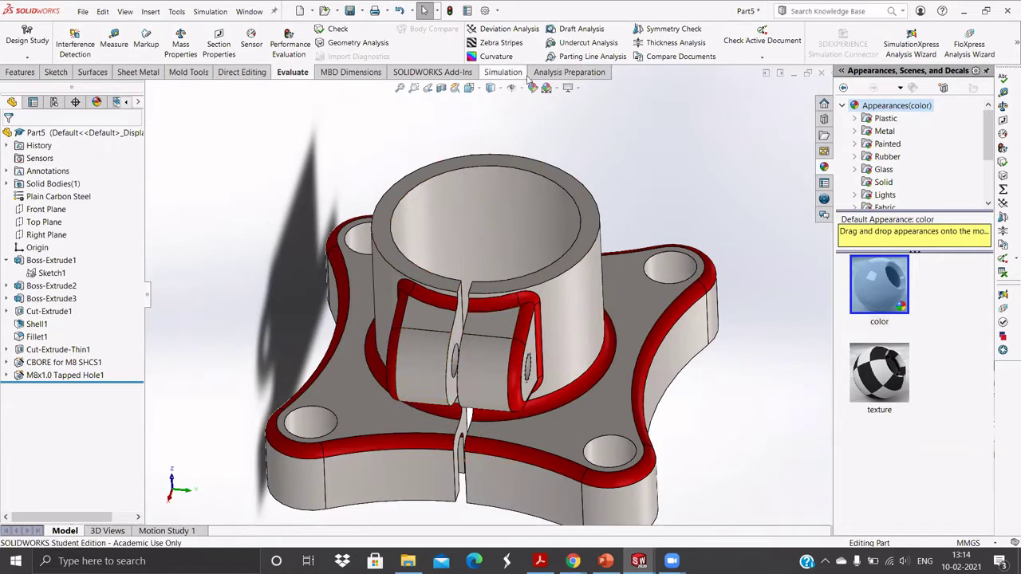
{"action": "left_click", "coordinate": [502, 72]}
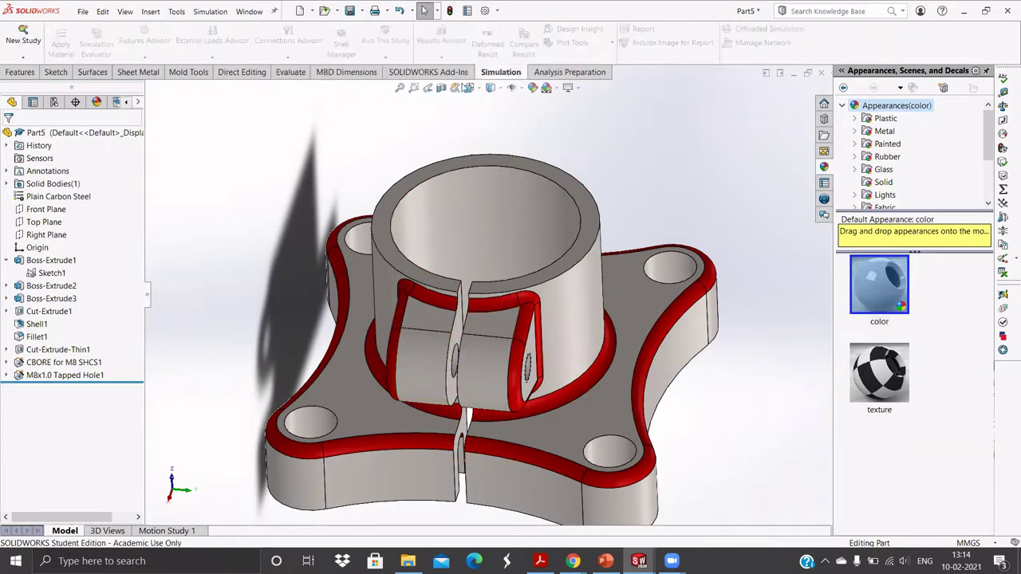
{"action": "left_click", "coordinate": [11, 50]}
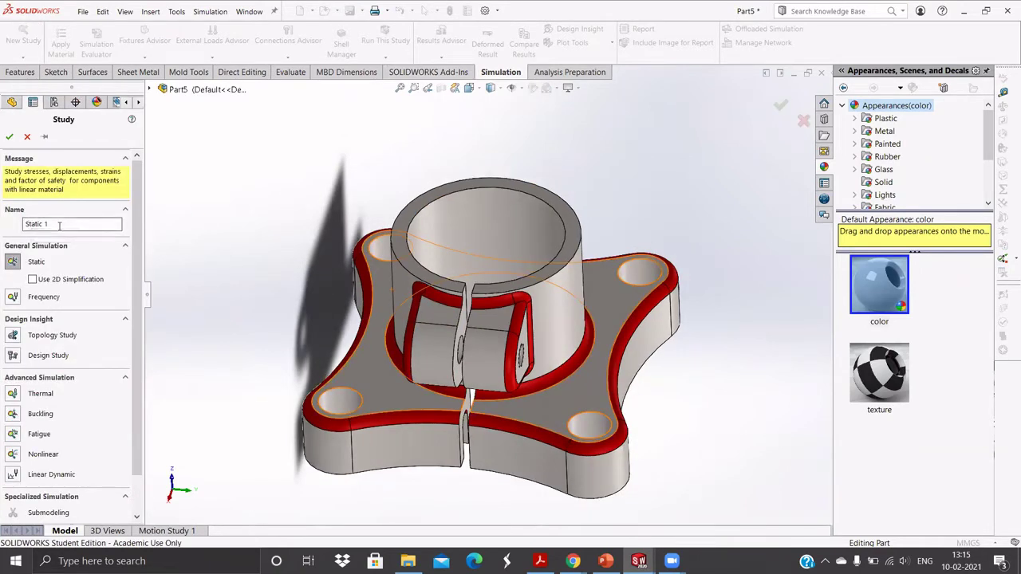
{"action": "left_click_drag", "start_coordinate": [52, 224], "coordinate": [16, 231]}
{"action": "type", "text": "model mania"}
{"action": "left_click", "coordinate": [8, 136]}
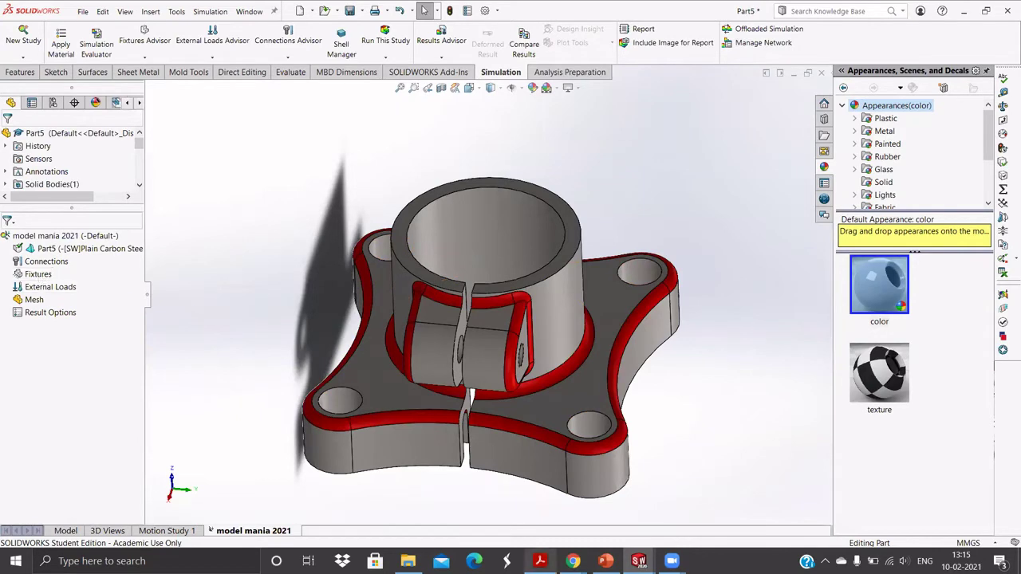
Review the Model Mania drawing, then begin a Fixed Geometry fixture in the study
{"action": "left_click", "coordinate": [539, 560]}
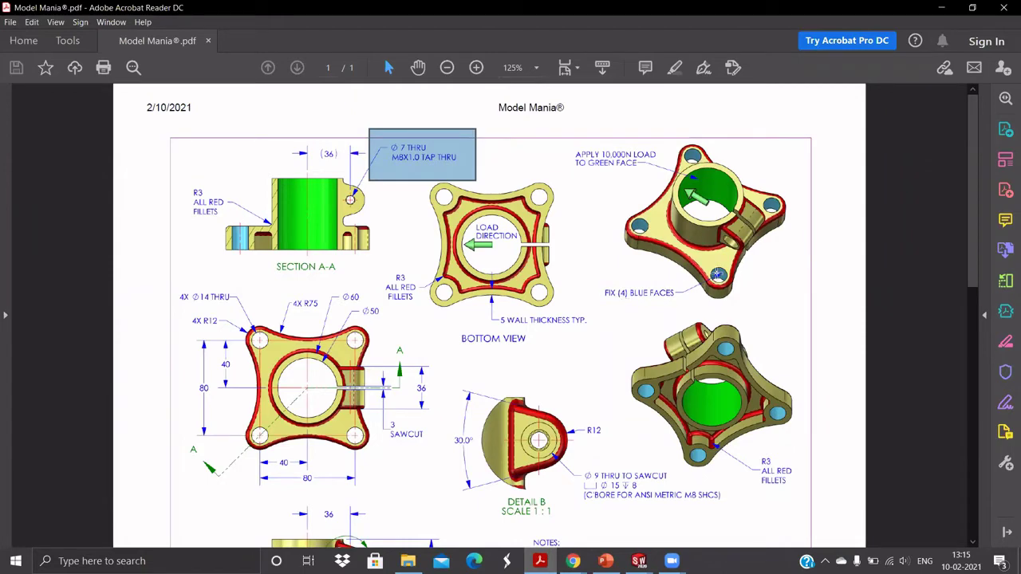
{"action": "left_click", "coordinate": [941, 7]}
{"action": "right_click", "coordinate": [38, 274]}
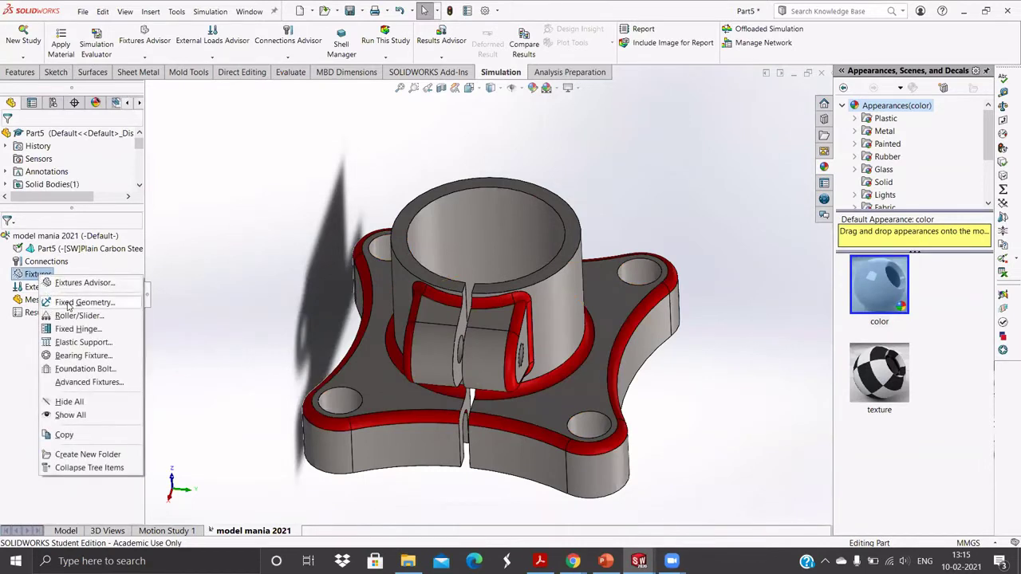
{"action": "left_click", "coordinate": [80, 302]}
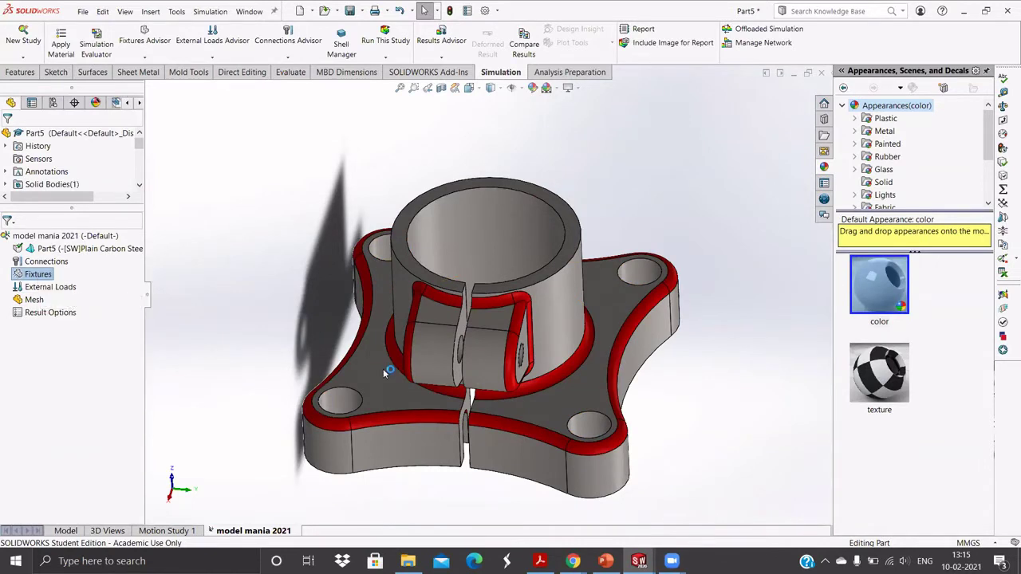
Select all four bolt-hole top faces and confirm them as fixture Fixed-1
{"action": "left_click", "coordinate": [335, 400]}
{"action": "left_click", "coordinate": [594, 423]}
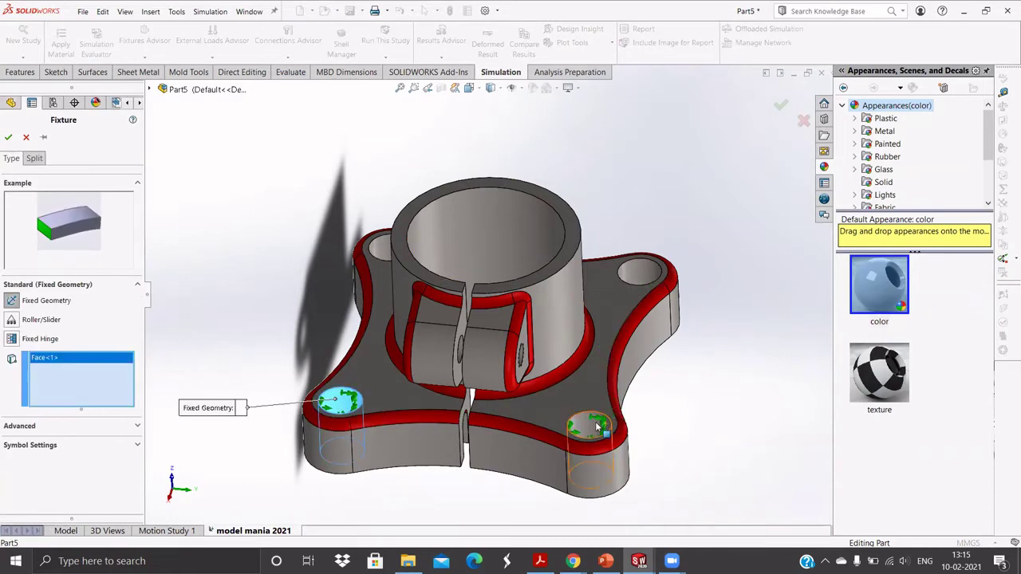
{"action": "left_click", "coordinate": [637, 279]}
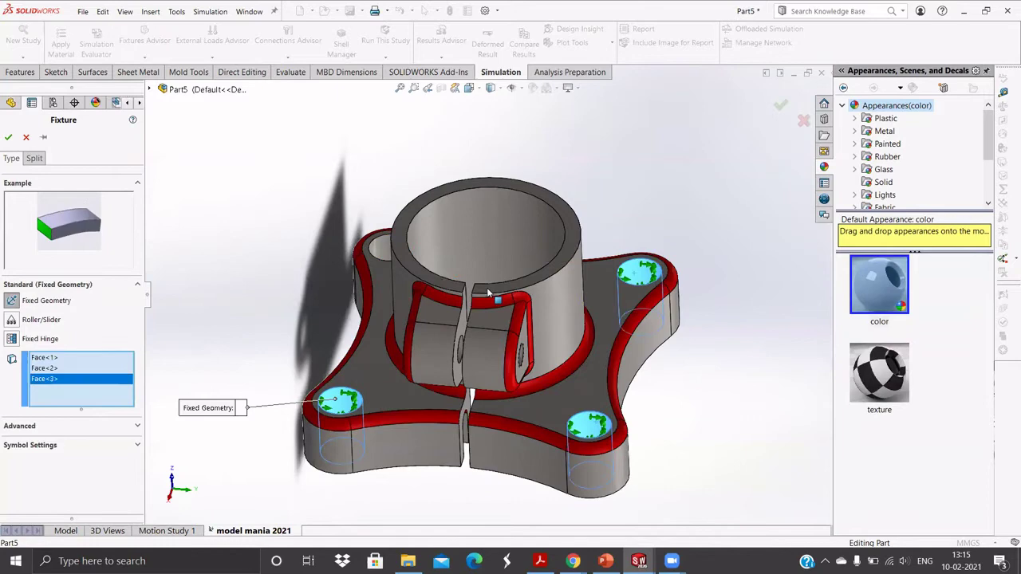
{"action": "middle_click_drag", "start_coordinate": [377, 254], "coordinate": [350, 247]}
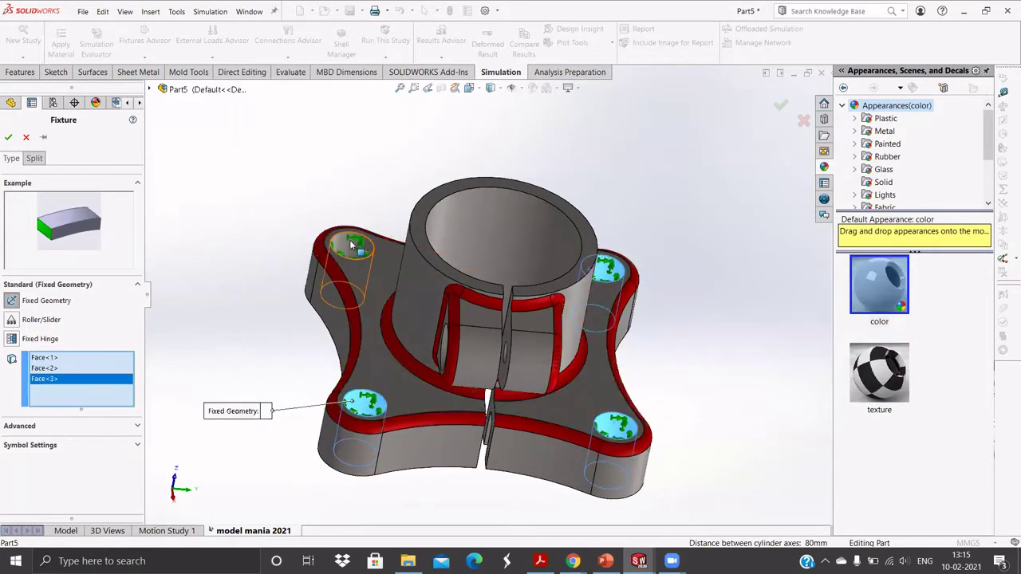
{"action": "left_click", "coordinate": [351, 247]}
{"action": "middle_click_drag", "start_coordinate": [292, 303], "coordinate": [244, 291]}
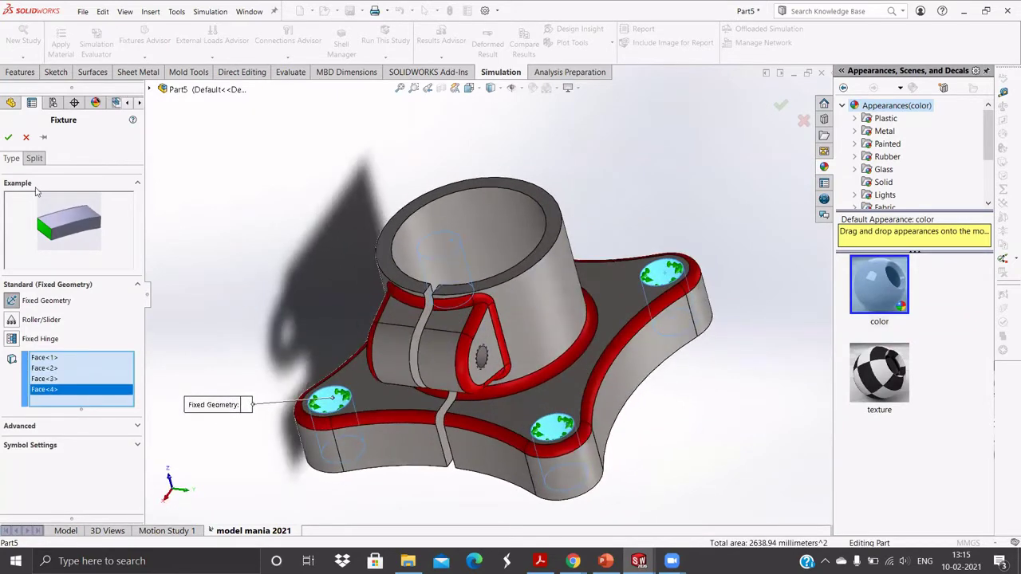
{"action": "left_click", "coordinate": [7, 138]}
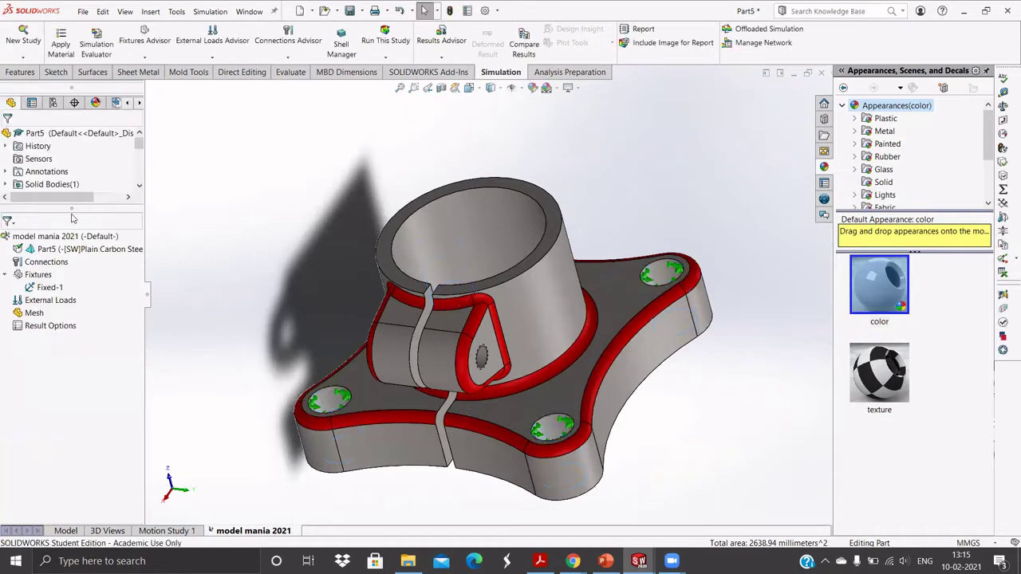
{"action": "middle_click_drag", "start_coordinate": [363, 324], "coordinate": [456, 497]}
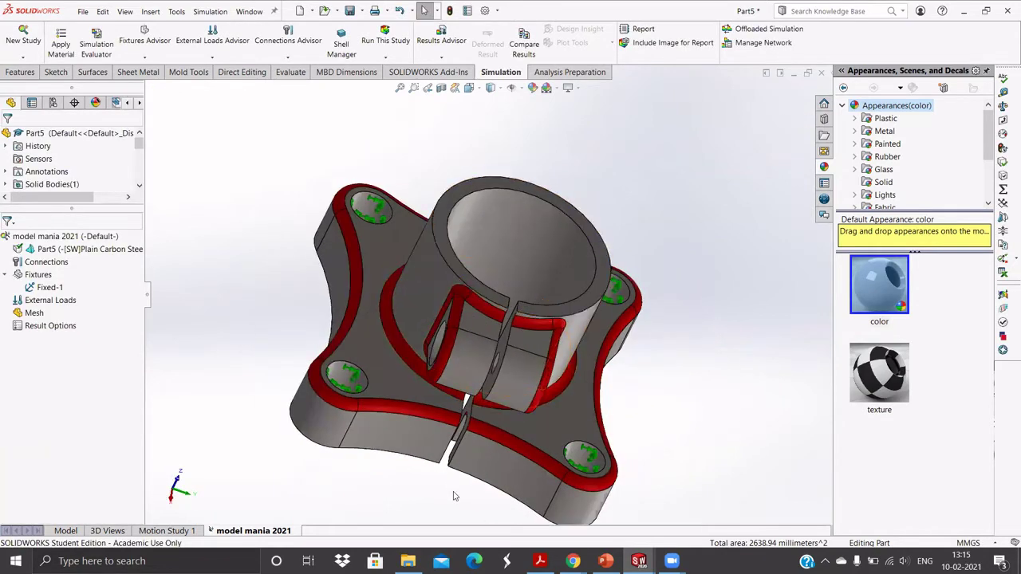
{"action": "left_click", "coordinate": [539, 560]}
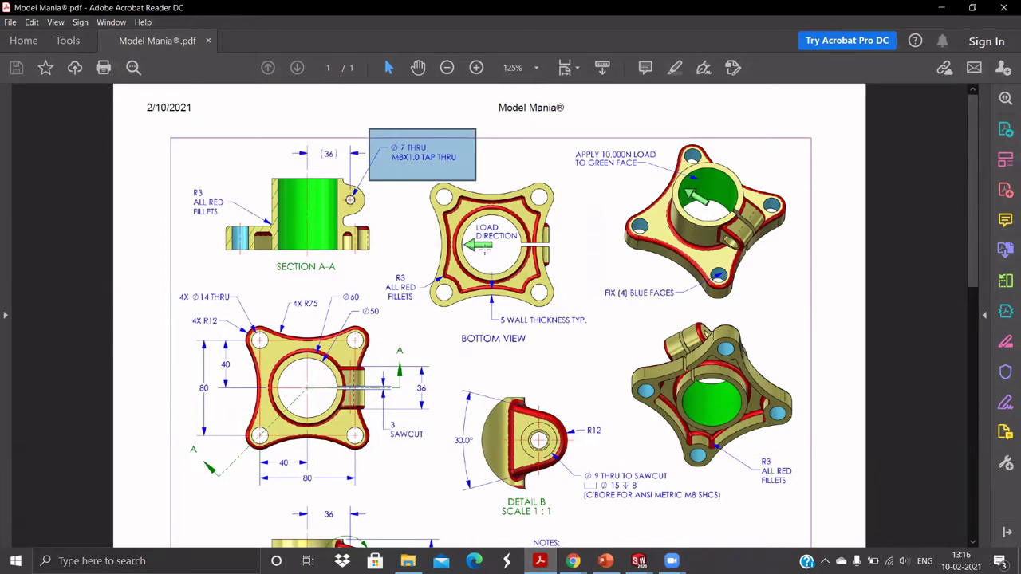
{"action": "left_click", "coordinate": [941, 8]}
{"action": "middle_click_drag", "start_coordinate": [446, 375], "coordinate": [457, 396]}
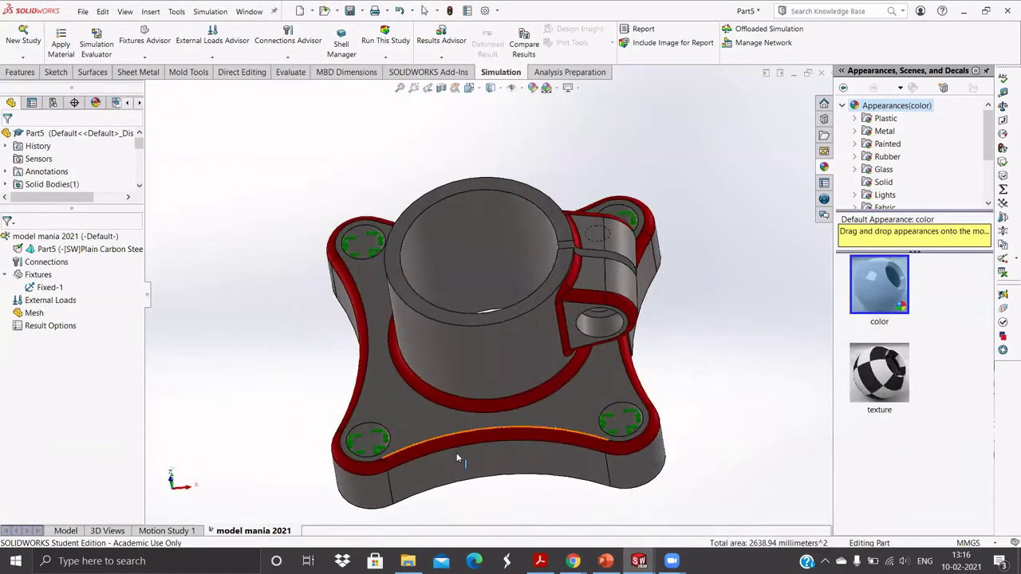
Start a Force load on the inner bore face and switch it to Selected direction
{"action": "right_click", "coordinate": [35, 303]}
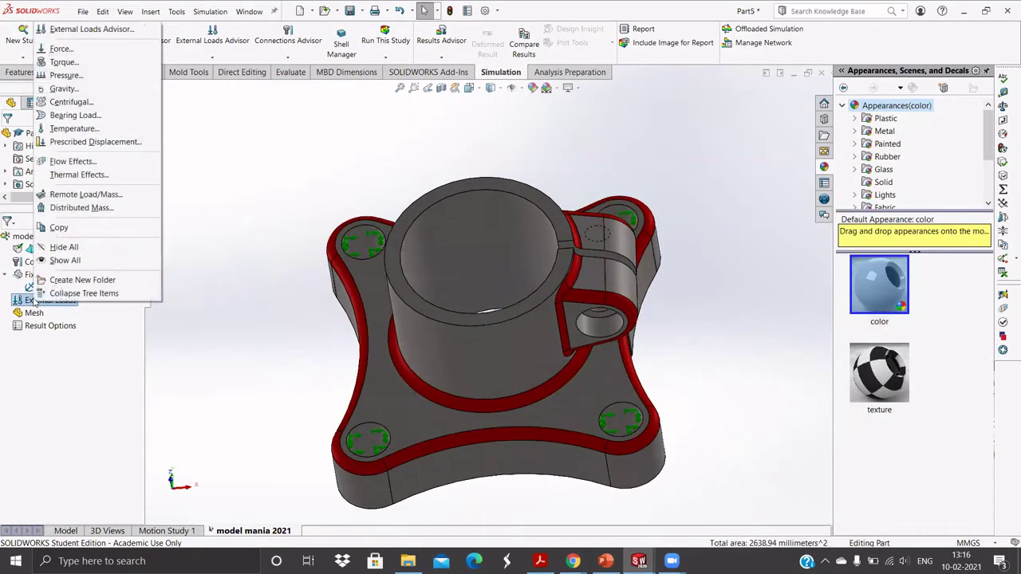
{"action": "left_click", "coordinate": [61, 49]}
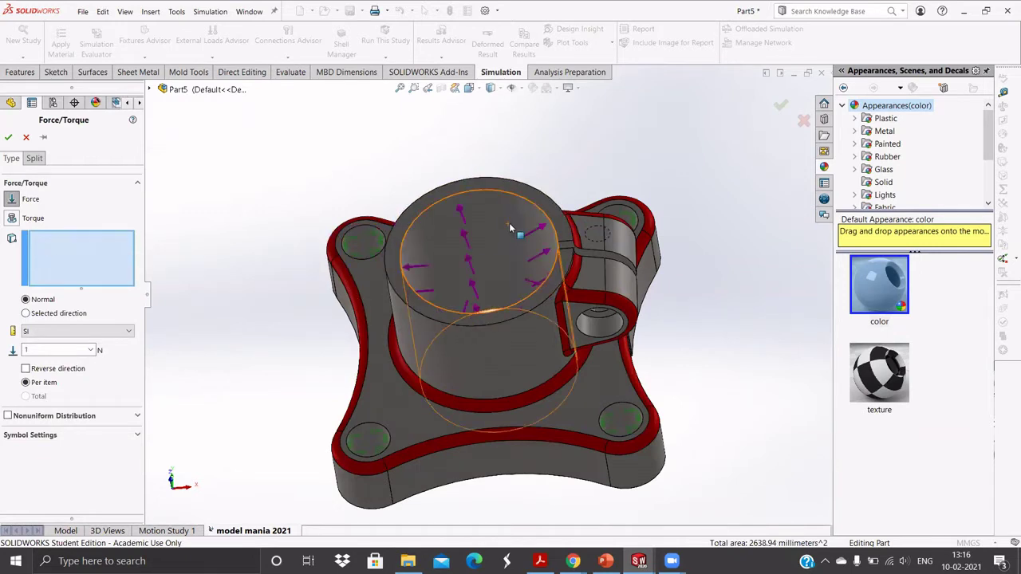
{"action": "left_click", "coordinate": [489, 229]}
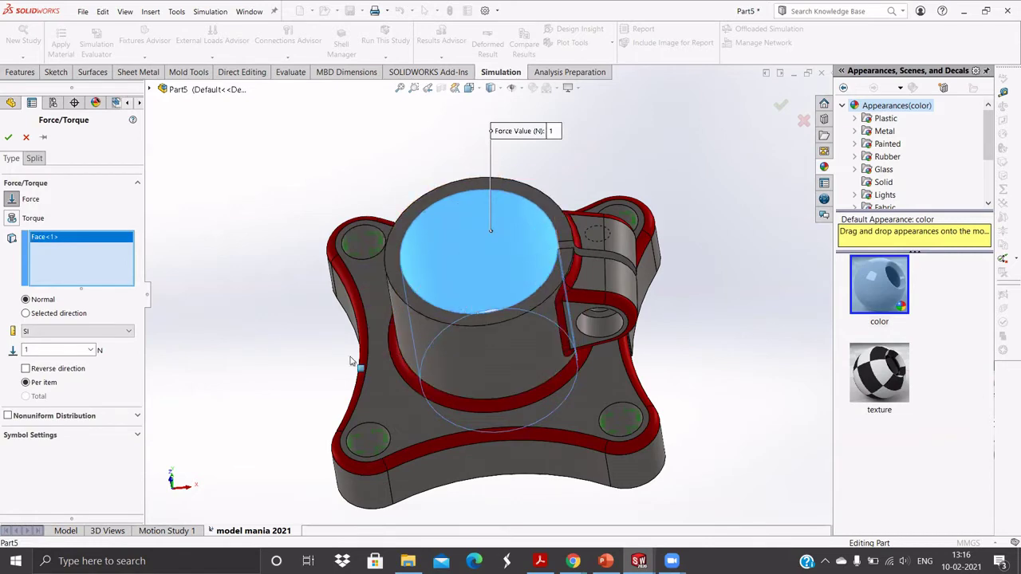
{"action": "middle_click_drag", "start_coordinate": [287, 367], "coordinate": [366, 347]}
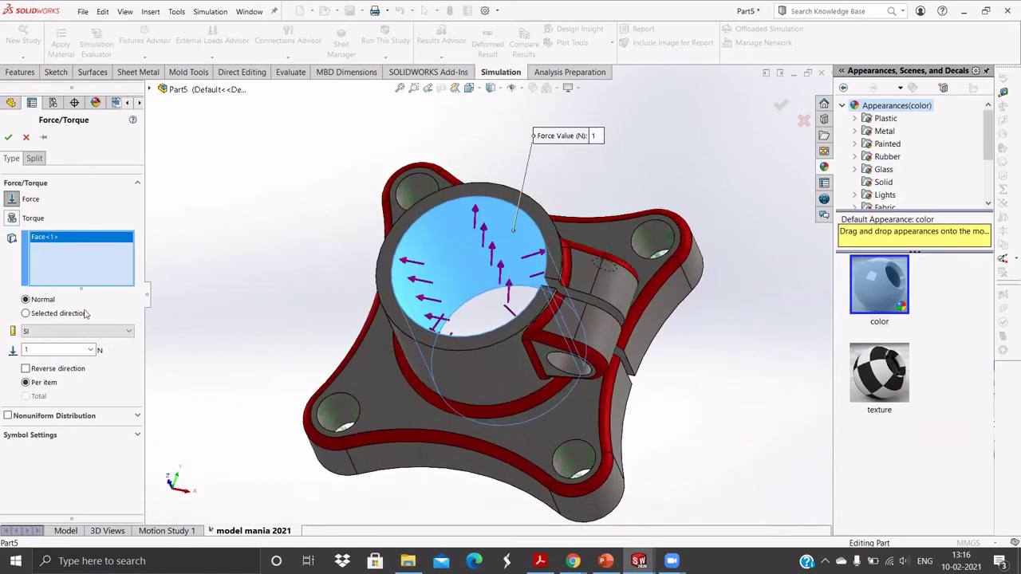
{"action": "left_click", "coordinate": [25, 314]}
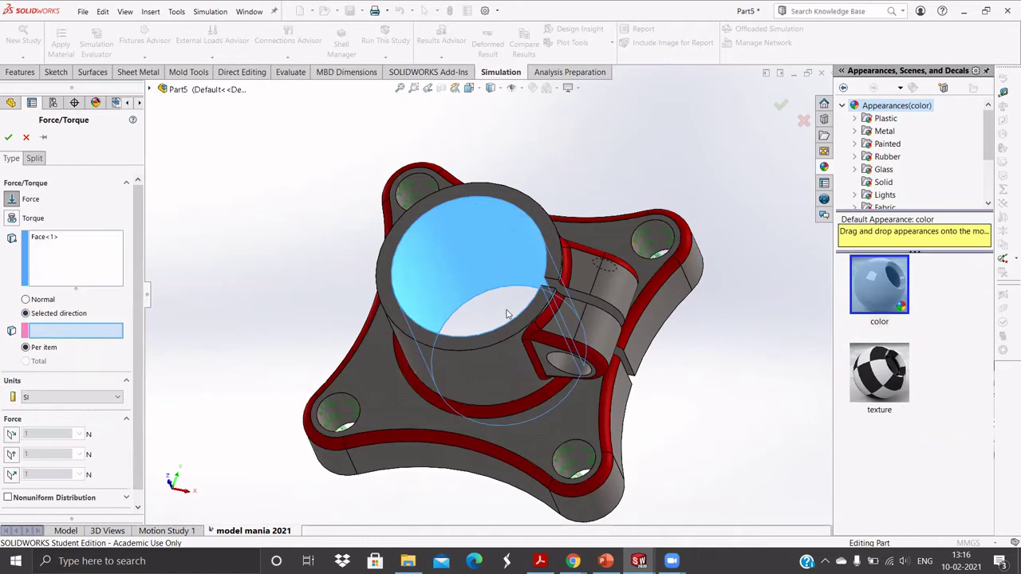
{"action": "middle_click_drag", "start_coordinate": [554, 319], "coordinate": [555, 314]}
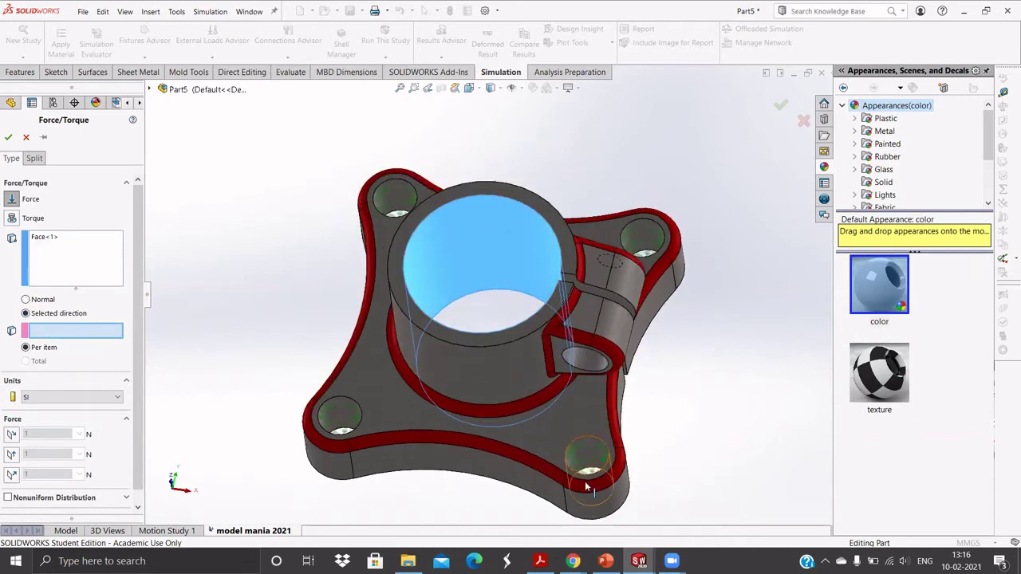
Check the required load direction on the Model Mania drawing PDF
{"action": "left_click", "coordinate": [539, 561]}
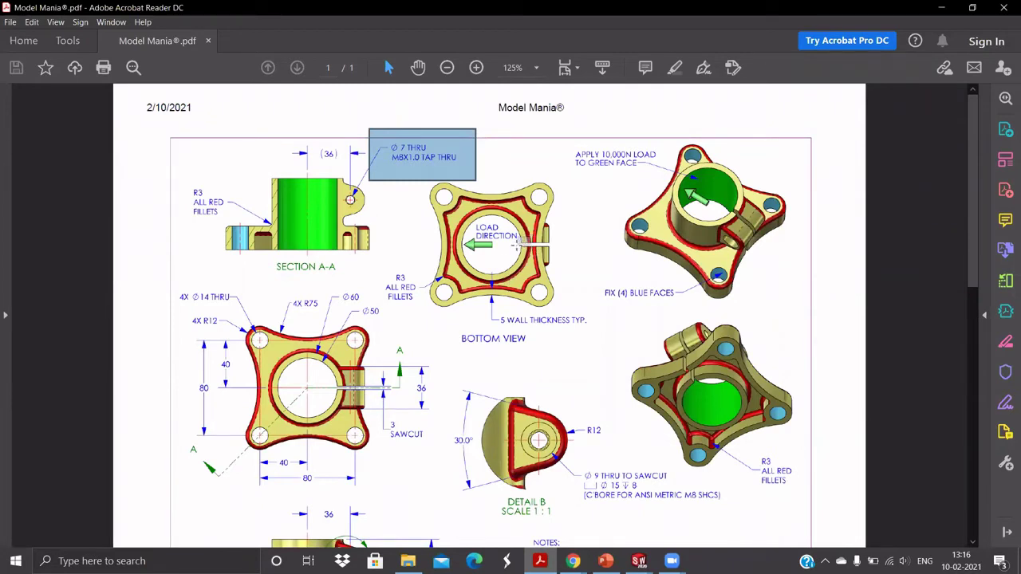
{"action": "left_click_drag", "start_coordinate": [516, 239], "coordinate": [523, 246]}
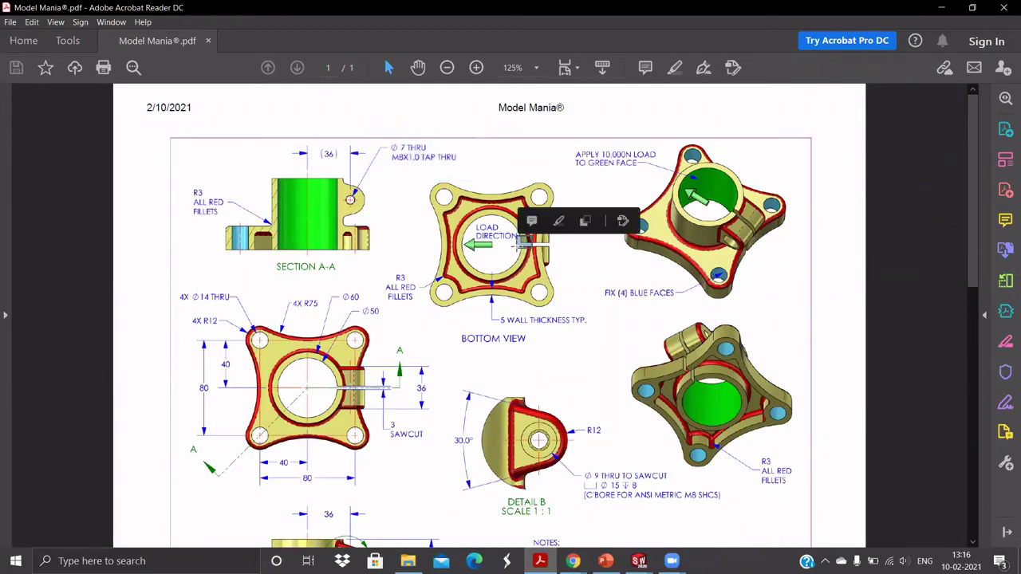
{"action": "left_click", "coordinate": [556, 266]}
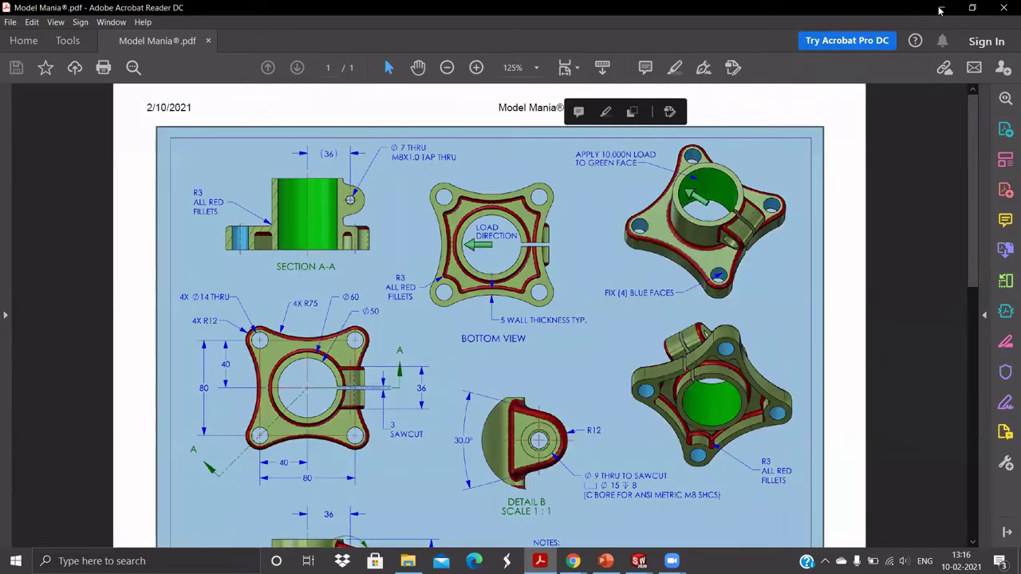
{"action": "key", "text": "alt+Tab"}
Direct the 1 N bore force along a picked edge, reverse it, and confirm Force-1
{"action": "scroll", "coordinate": [473, 350], "scroll_direction": "down", "scroll_amount": 3}
{"action": "scroll", "coordinate": [548, 299], "scroll_direction": "down", "scroll_amount": 2}
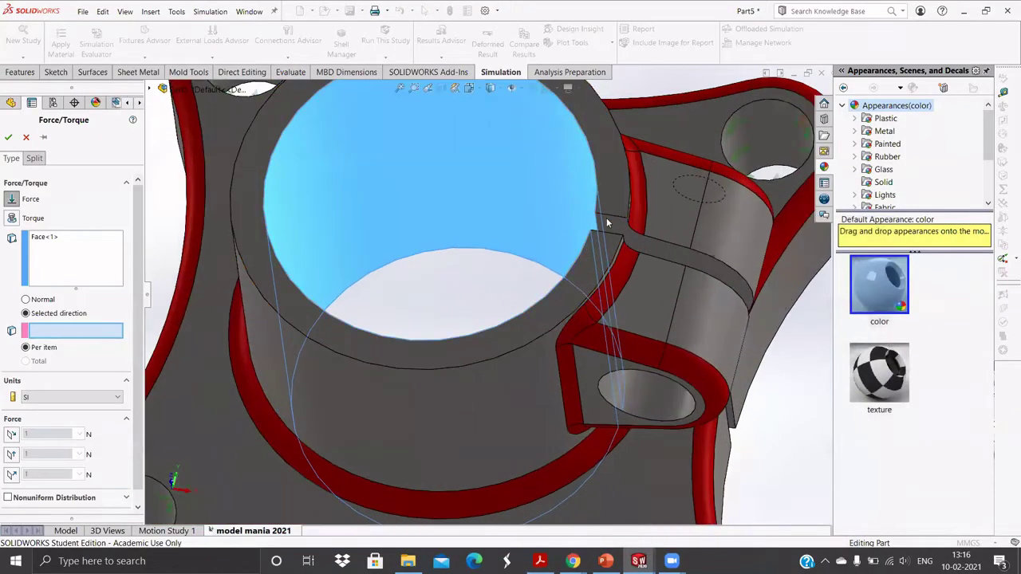
{"action": "left_click", "coordinate": [613, 214]}
{"action": "scroll", "coordinate": [491, 314], "scroll_direction": "up", "scroll_amount": 3}
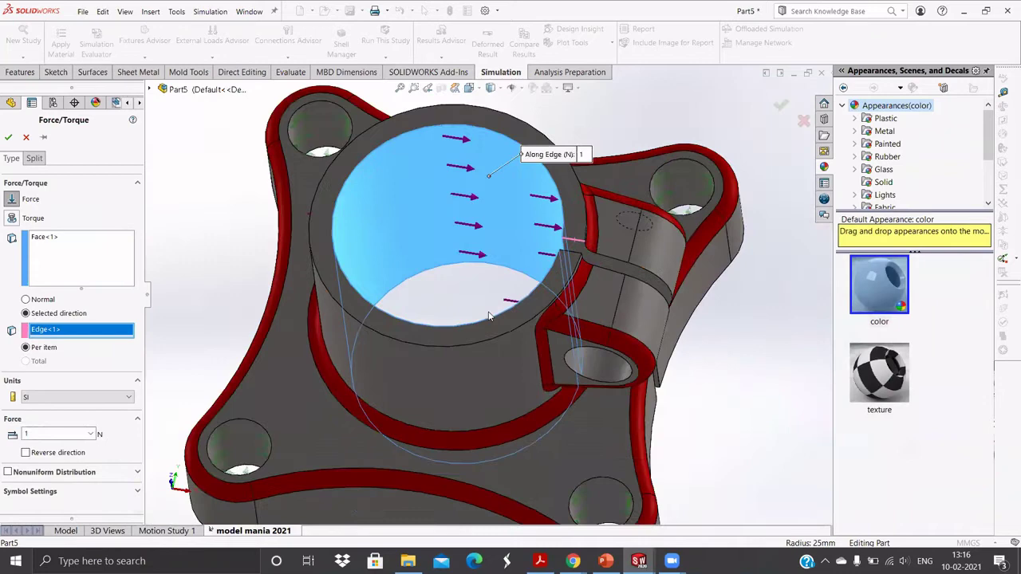
{"action": "middle_click_drag", "start_coordinate": [490, 314], "coordinate": [420, 331]}
{"action": "scroll", "coordinate": [420, 331], "scroll_direction": "up", "scroll_amount": 4}
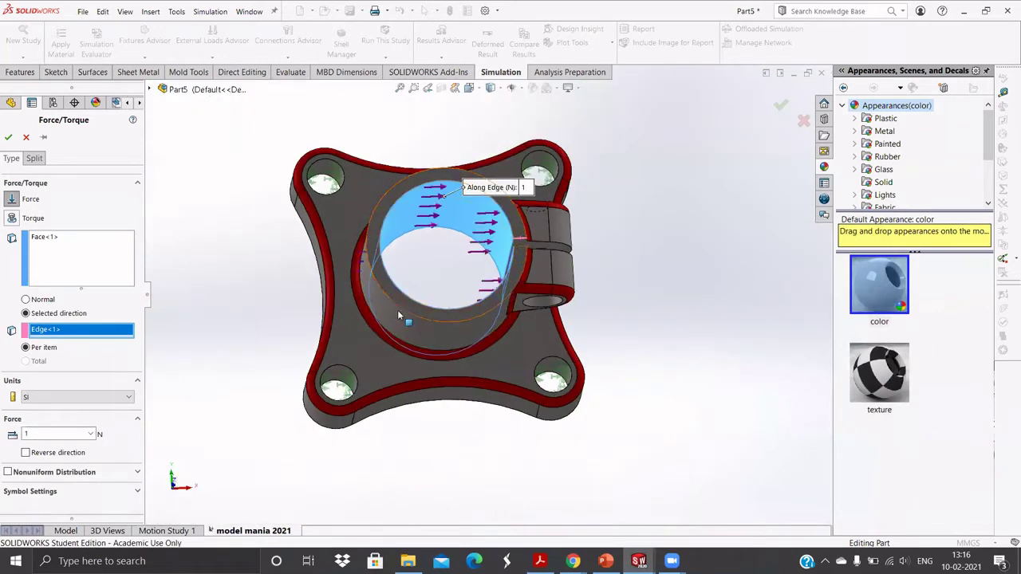
{"action": "left_click", "coordinate": [26, 453]}
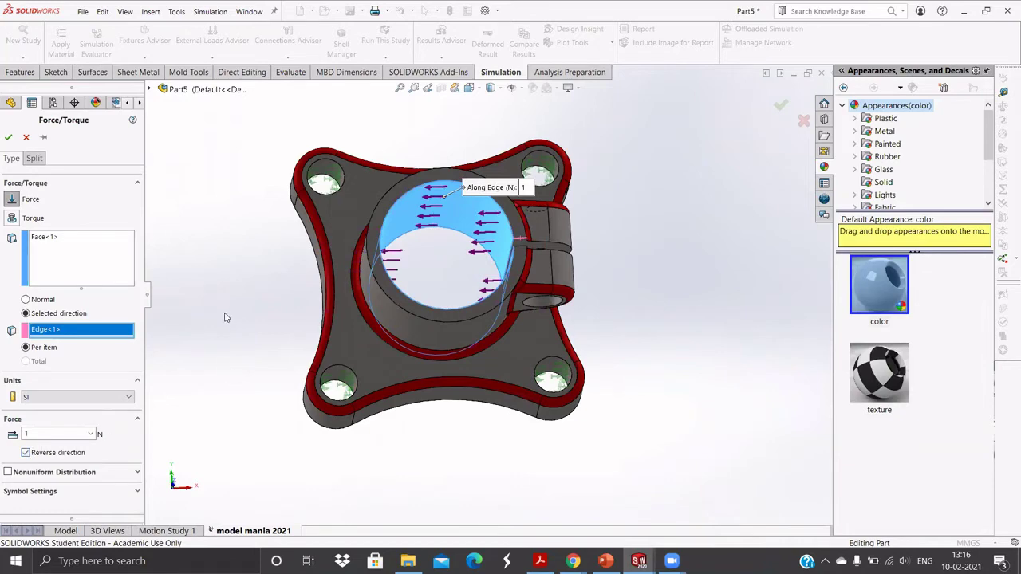
{"action": "middle_click_drag", "start_coordinate": [232, 296], "coordinate": [217, 271]}
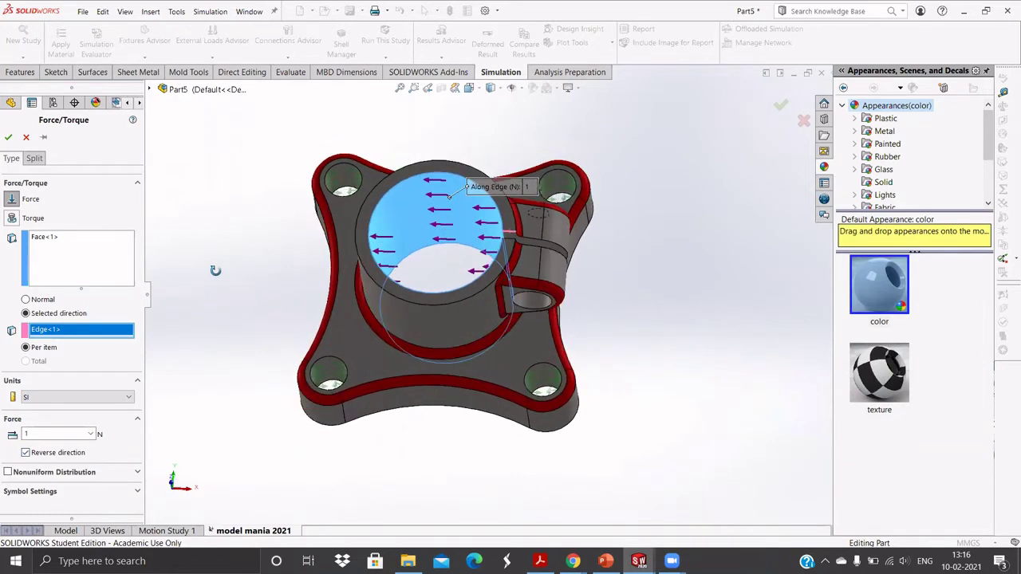
{"action": "left_click", "coordinate": [8, 137]}
Run the 'model mania 2021' study and inspect the von Mises plot (max 6.623e+03 N/m^2)
{"action": "middle_click_drag", "start_coordinate": [355, 327], "coordinate": [241, 326]}
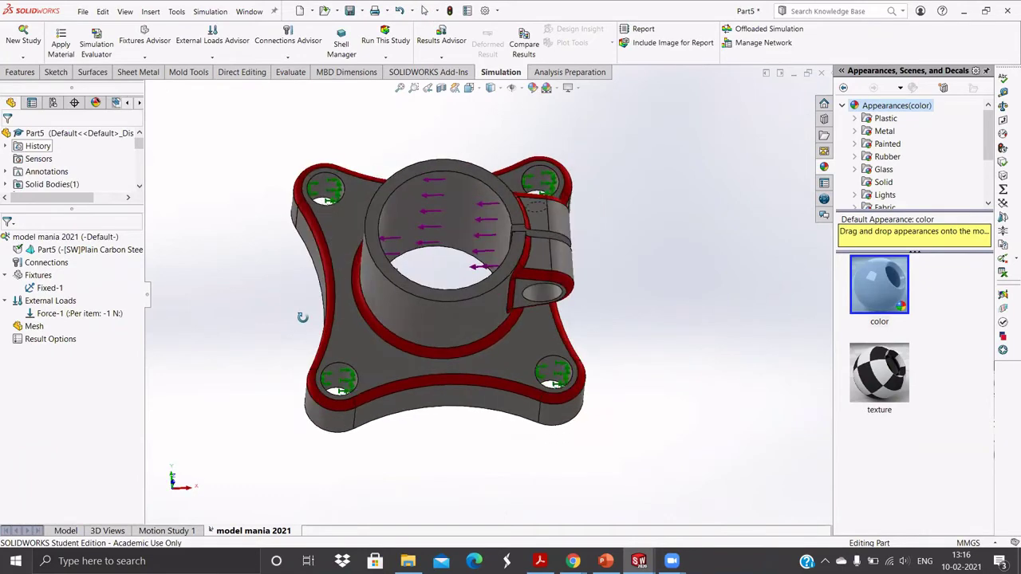
{"action": "right_click", "coordinate": [44, 242]}
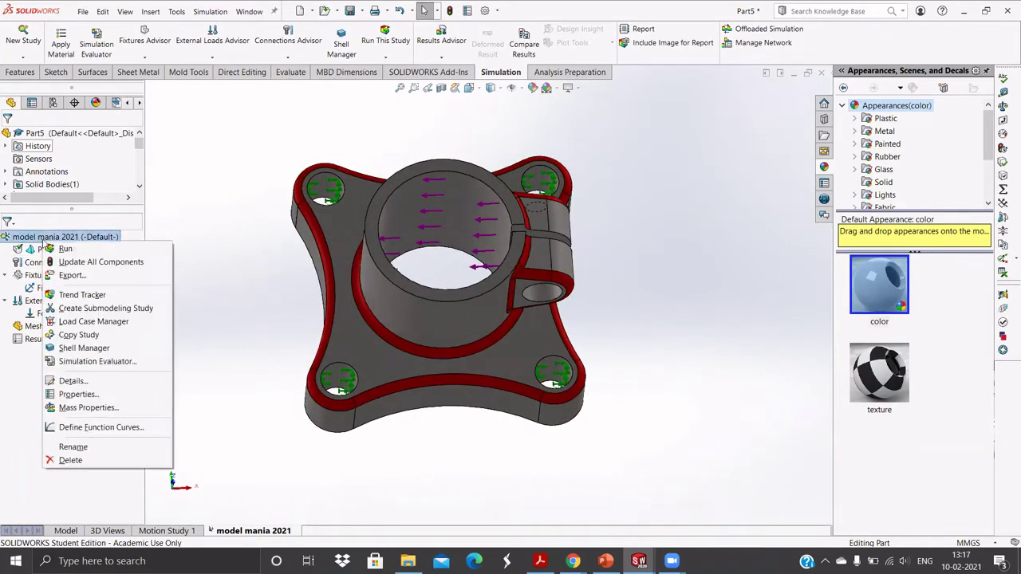
{"action": "left_click", "coordinate": [67, 252]}
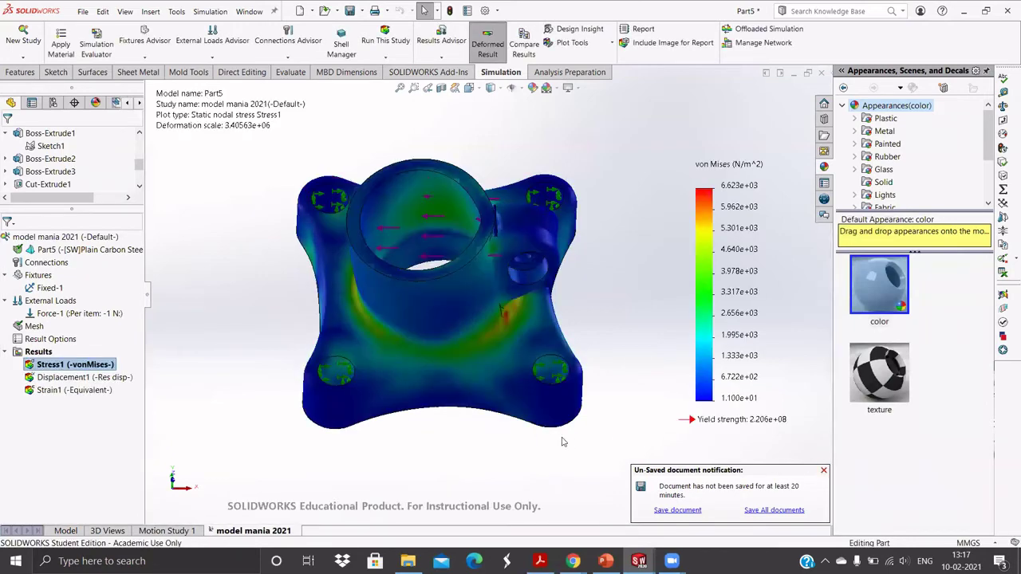
{"action": "middle_click_drag", "start_coordinate": [454, 441], "coordinate": [436, 371]}
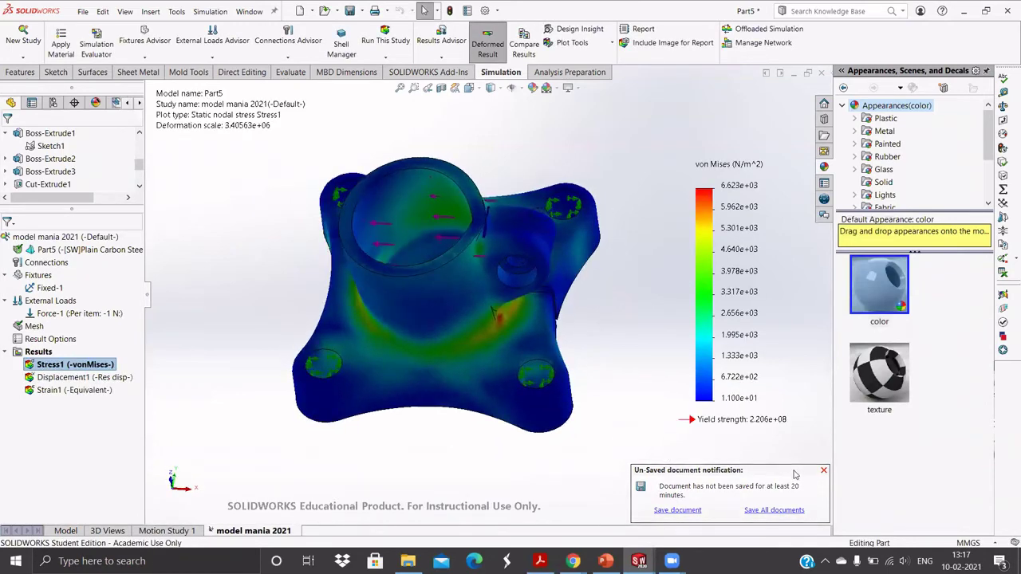
{"action": "left_click", "coordinate": [823, 470]}
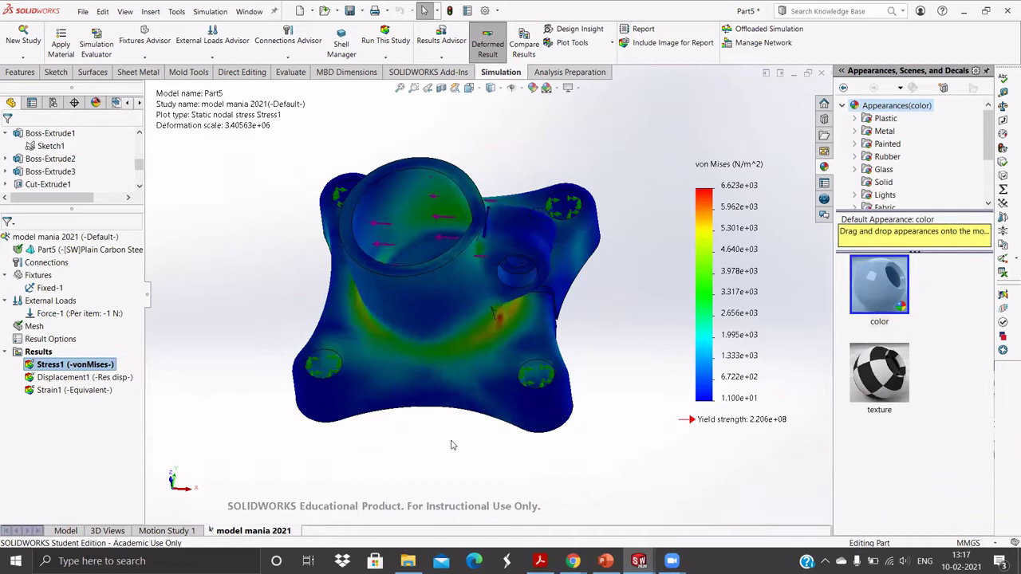
{"action": "middle_click_drag", "start_coordinate": [401, 439], "coordinate": [414, 394]}
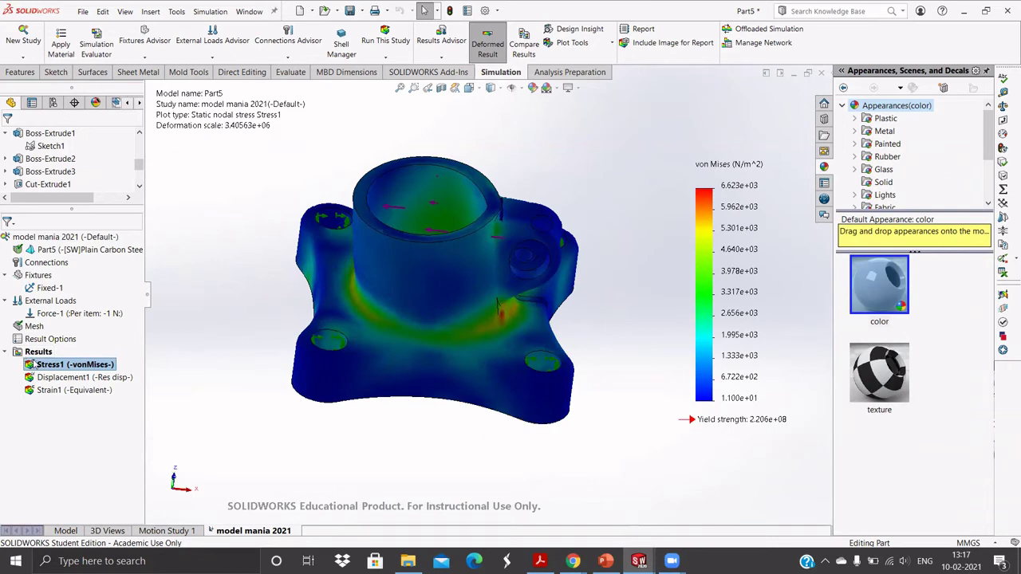
Add a Factor of Safety1 plot with the automatic criterion, showing minimum FOS 3.3e+04
{"action": "right_click", "coordinate": [38, 351]}
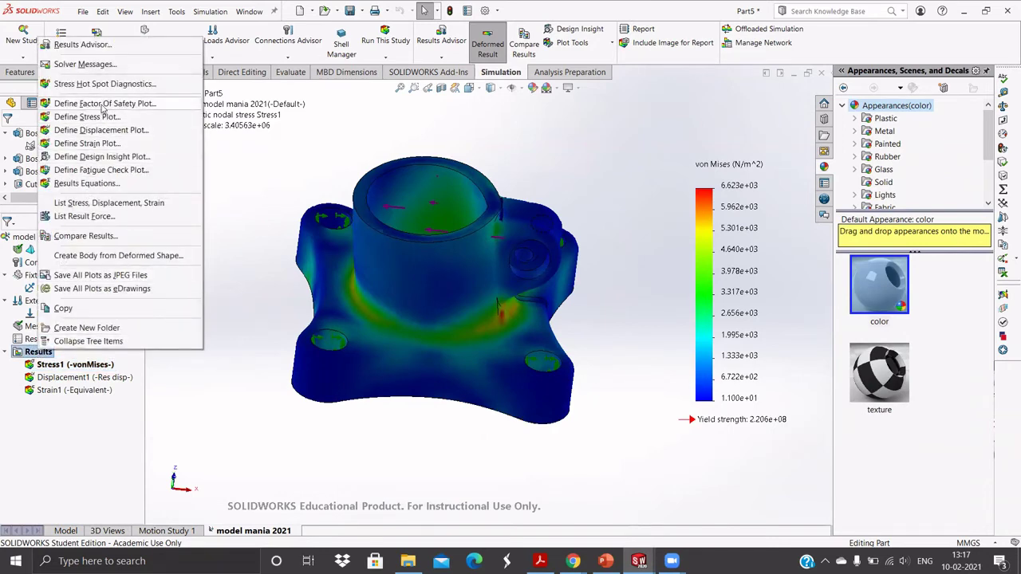
{"action": "left_click", "coordinate": [102, 108]}
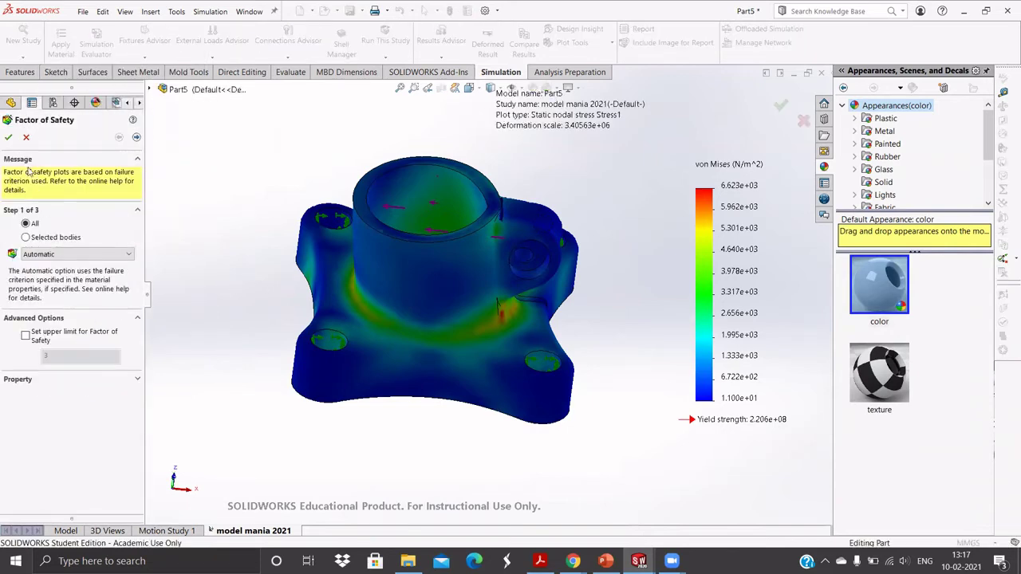
{"action": "left_click", "coordinate": [8, 138]}
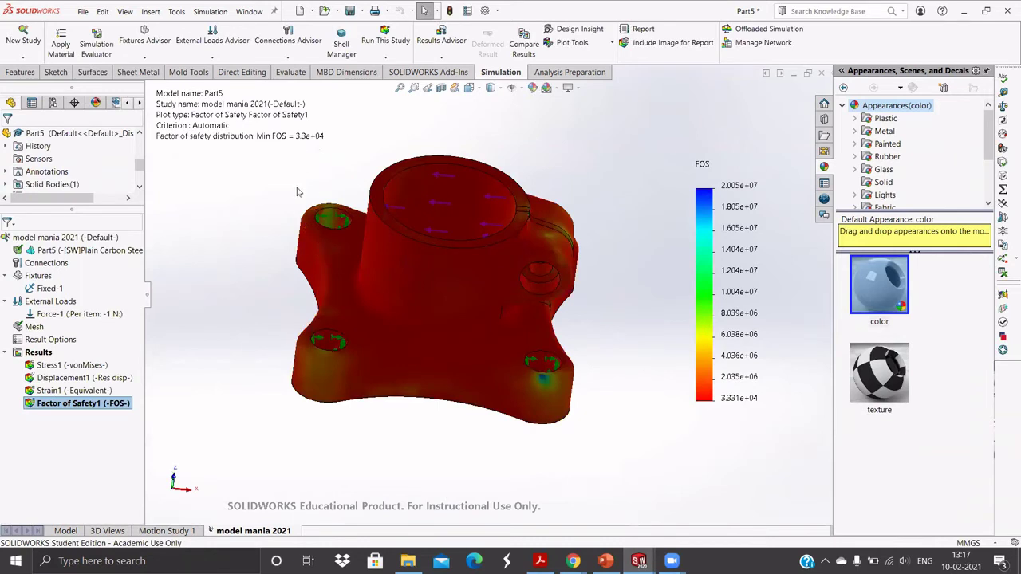
{"action": "mouse_move", "coordinate": [396, 272]}
{"action": "middle_mouse_down"}
{"action": "mouse_move", "coordinate": [398, 240]}
{"action": "mouse_move", "coordinate": [395, 262]}
{"action": "mouse_move", "coordinate": [383, 240]}
{"action": "middle_mouse_up"}
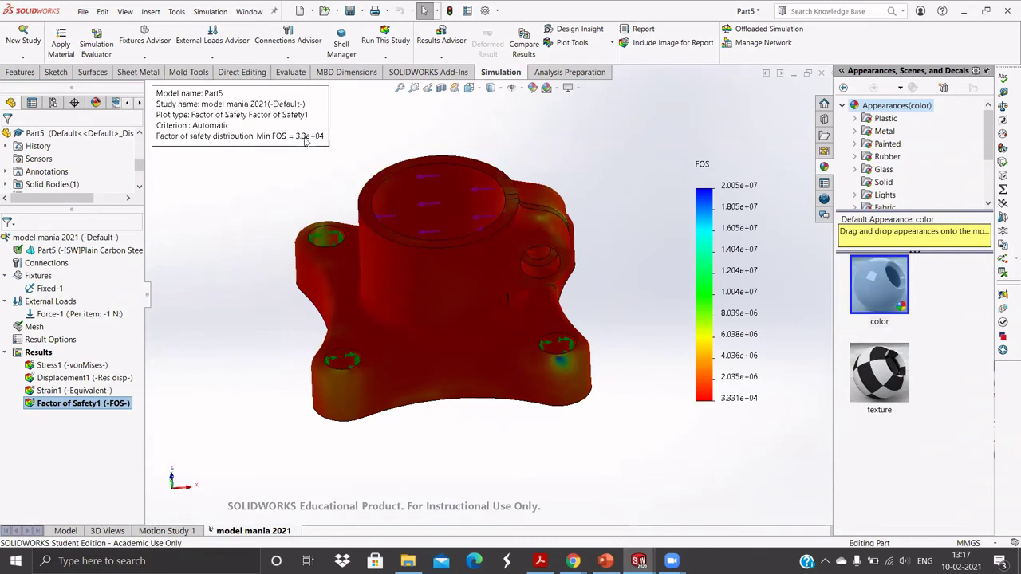